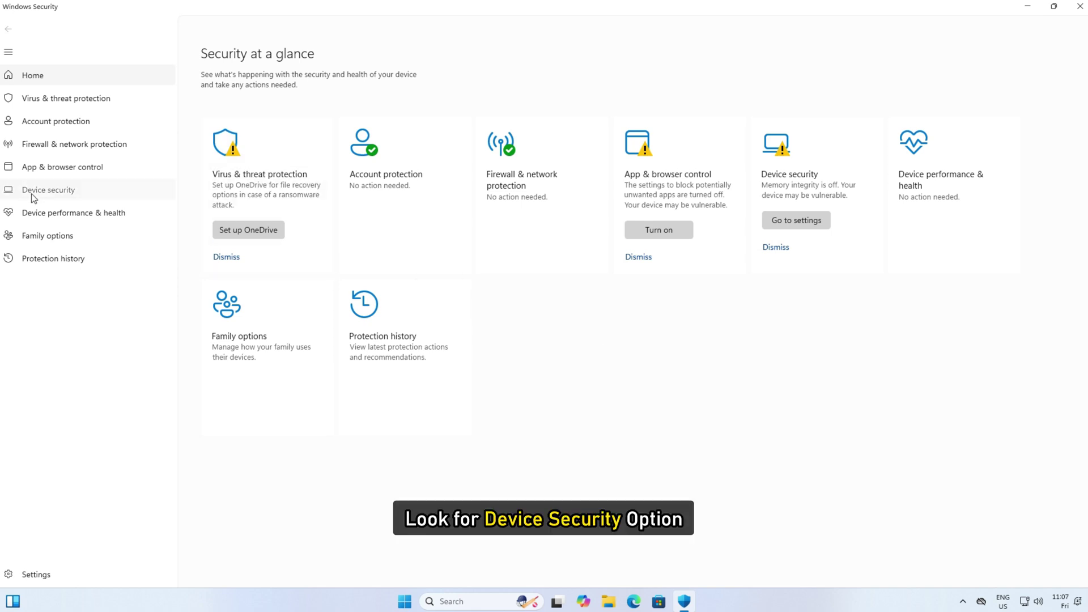
Step: Turn on Memory integrity from Device security's Core isolation details page
click(47, 189)
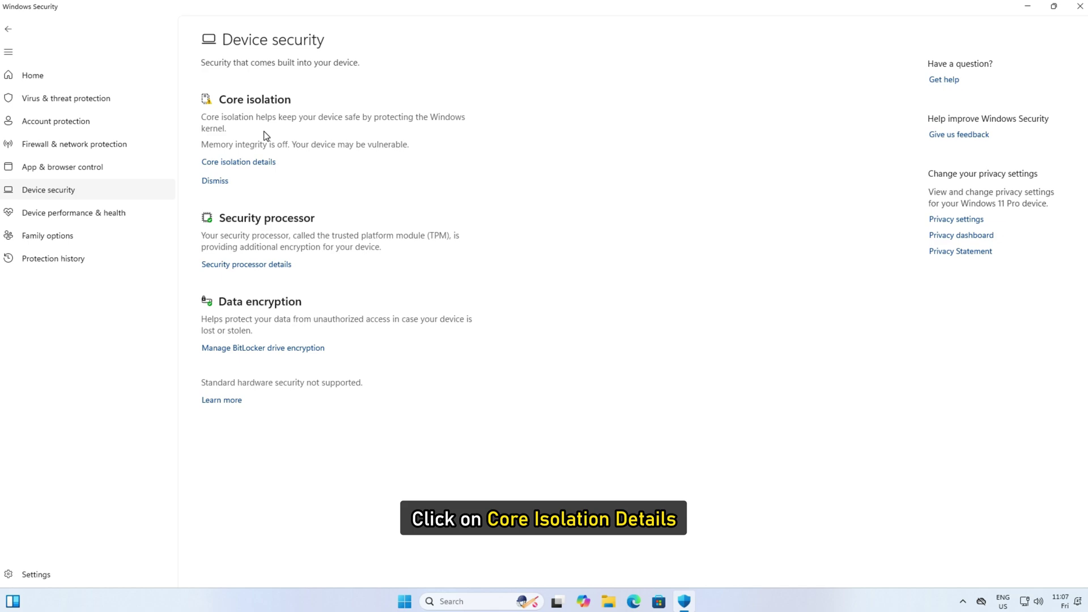
click(239, 161)
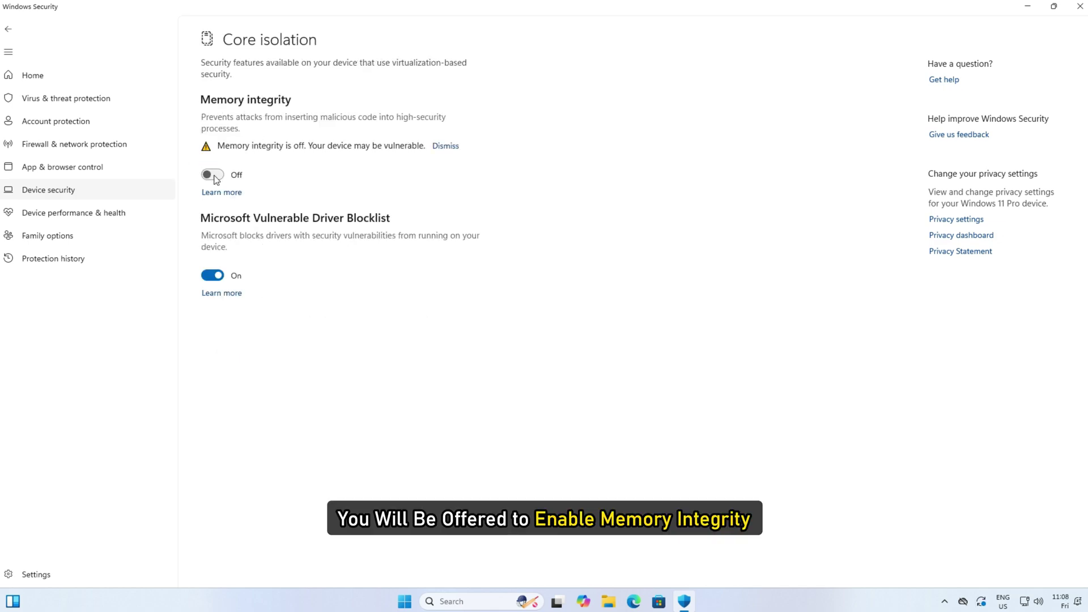
click(213, 175)
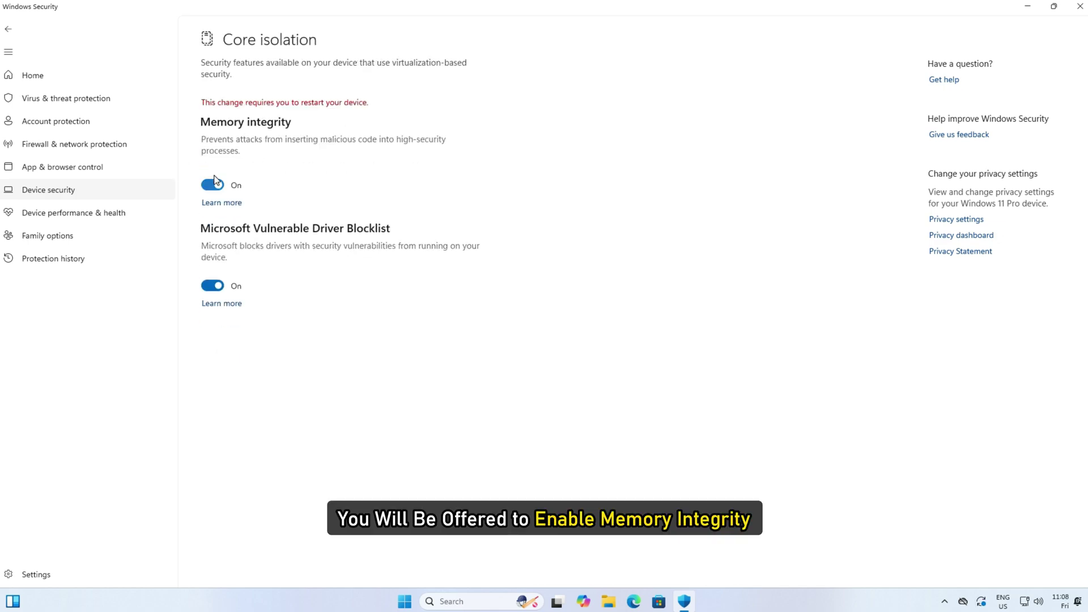
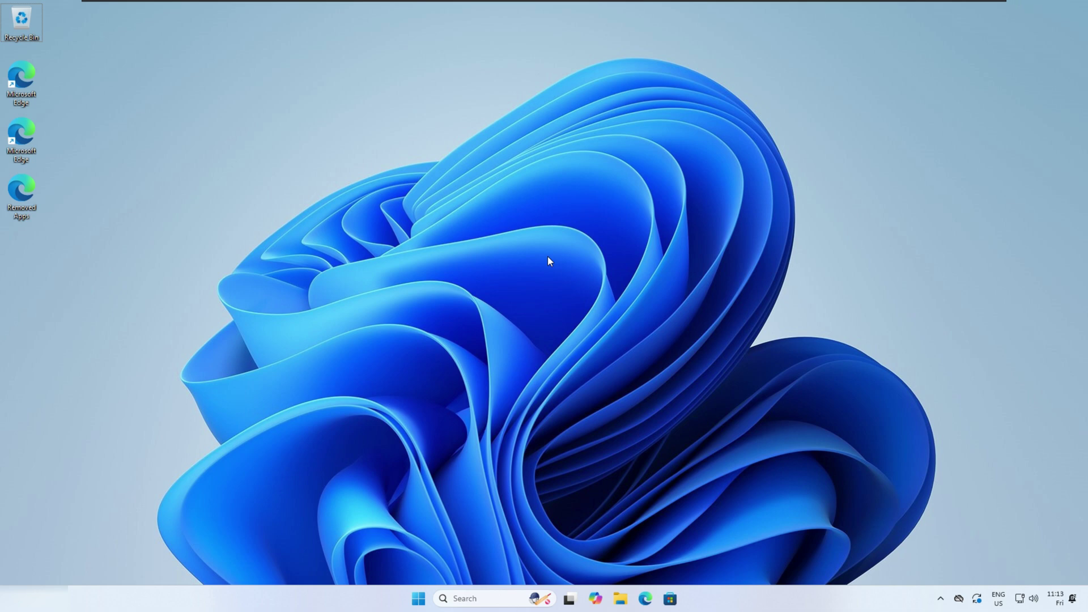
Step: Launch regedit from the Run dialog to open Registry Editor
key(super+r)
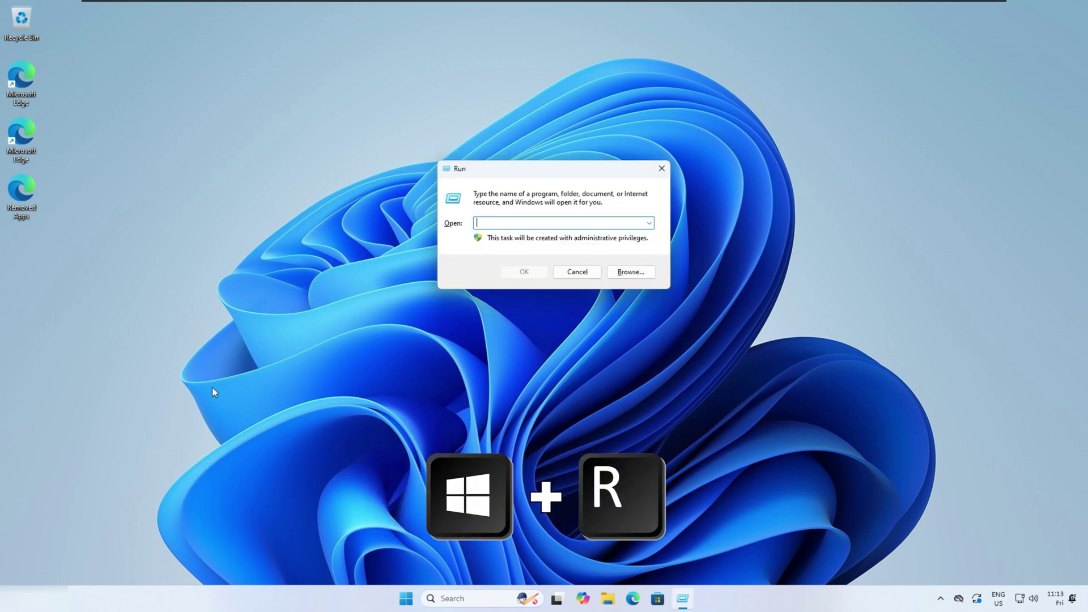
text(regedit)
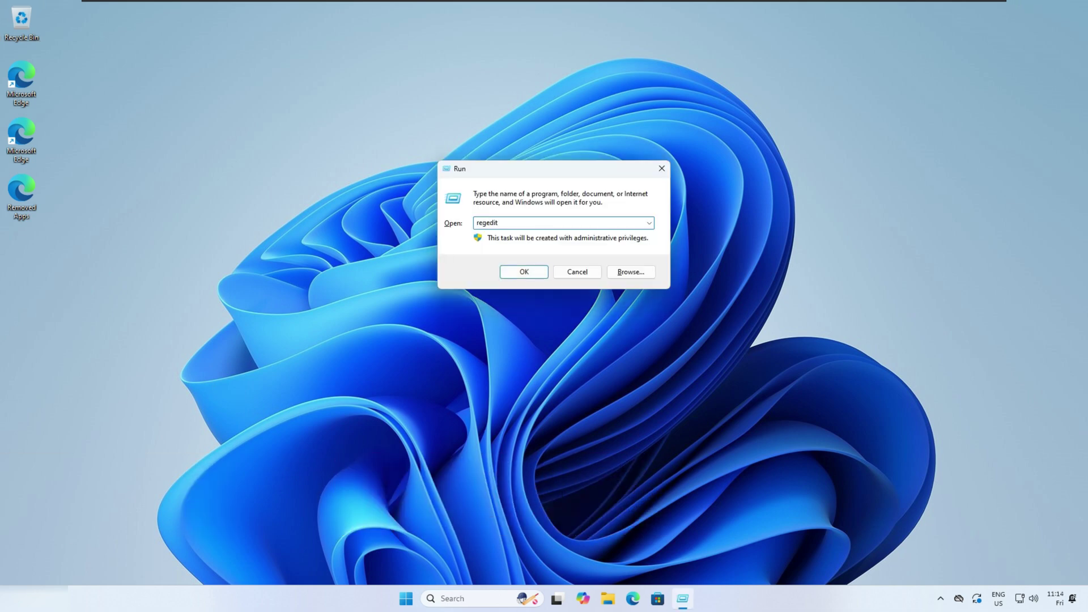
key(Return)
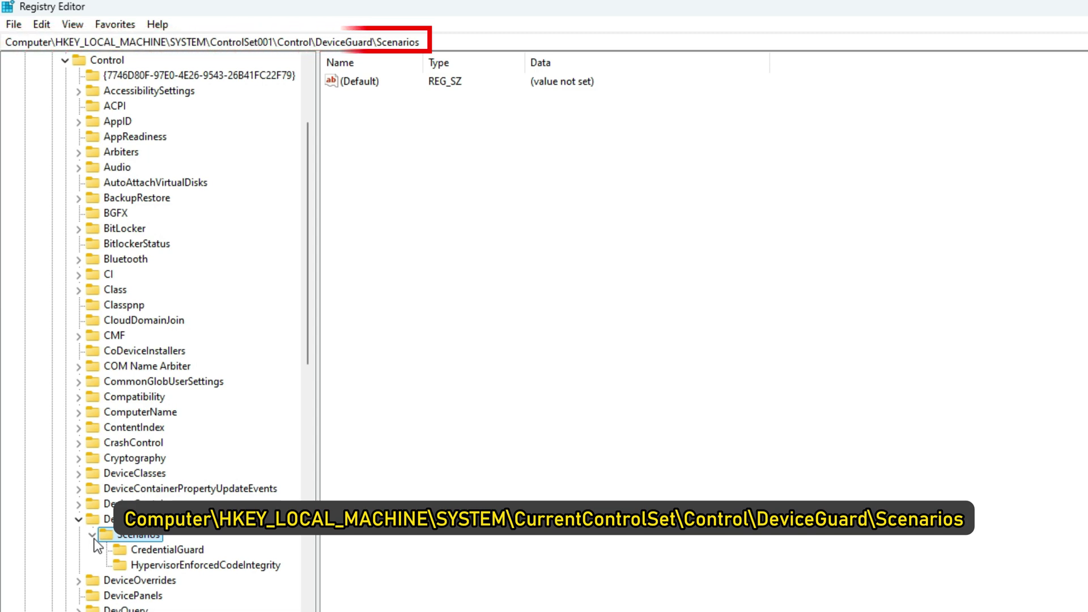
Step: Select the Scenarios key under ControlSet001\Control\DeviceGuard
click(94, 537)
Step: Add a new subkey under Scenarios for HypervisorEnforcedCodeIntegrity
right_click(108, 535)
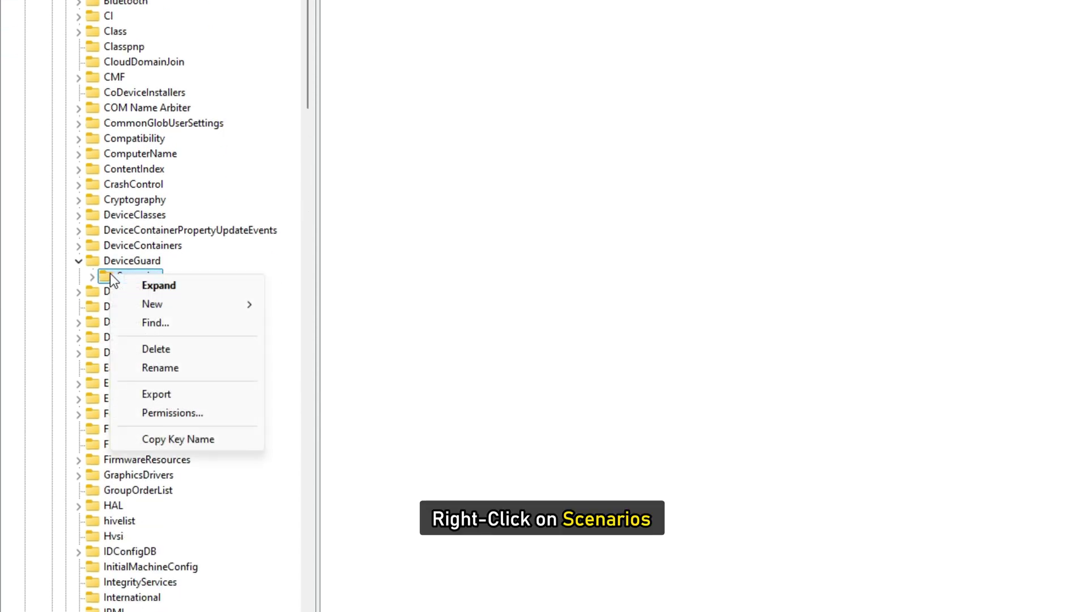
mouse_move(153, 303)
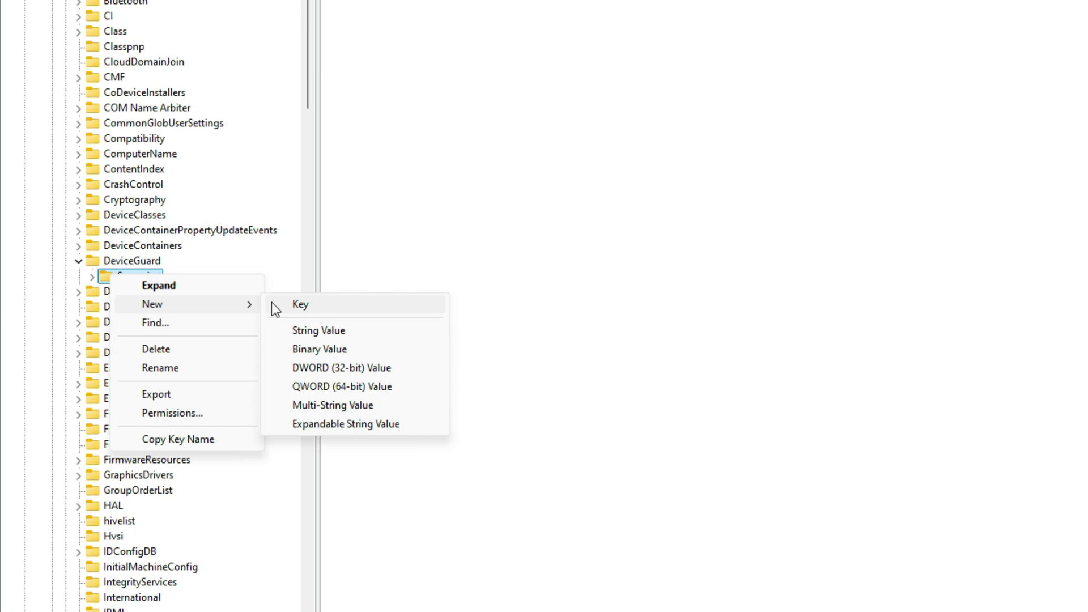
click(300, 304)
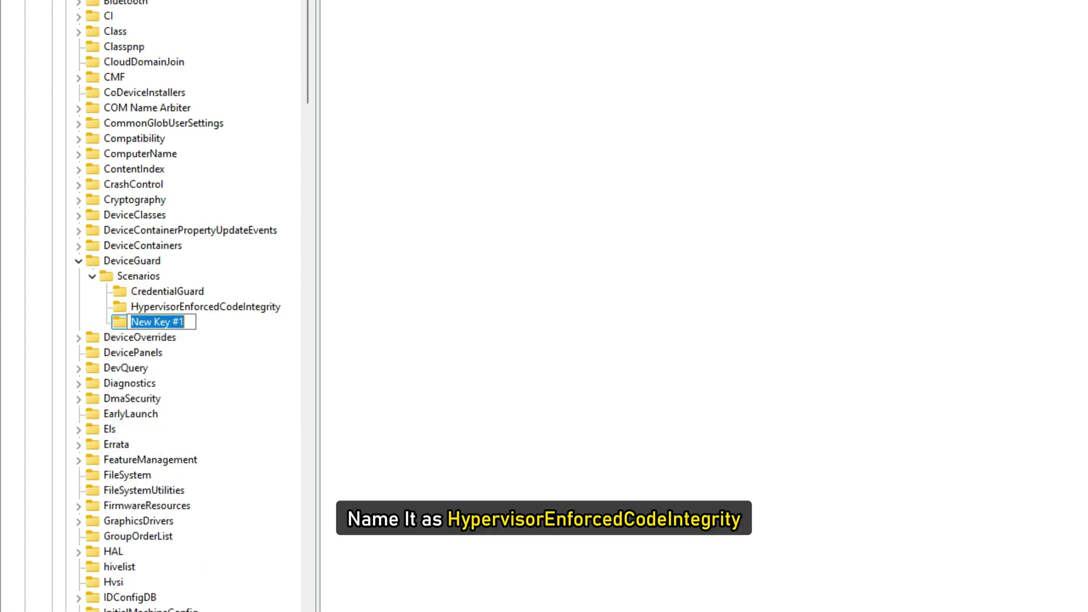
text(HypervisorEnforcedCodeIntegrity)
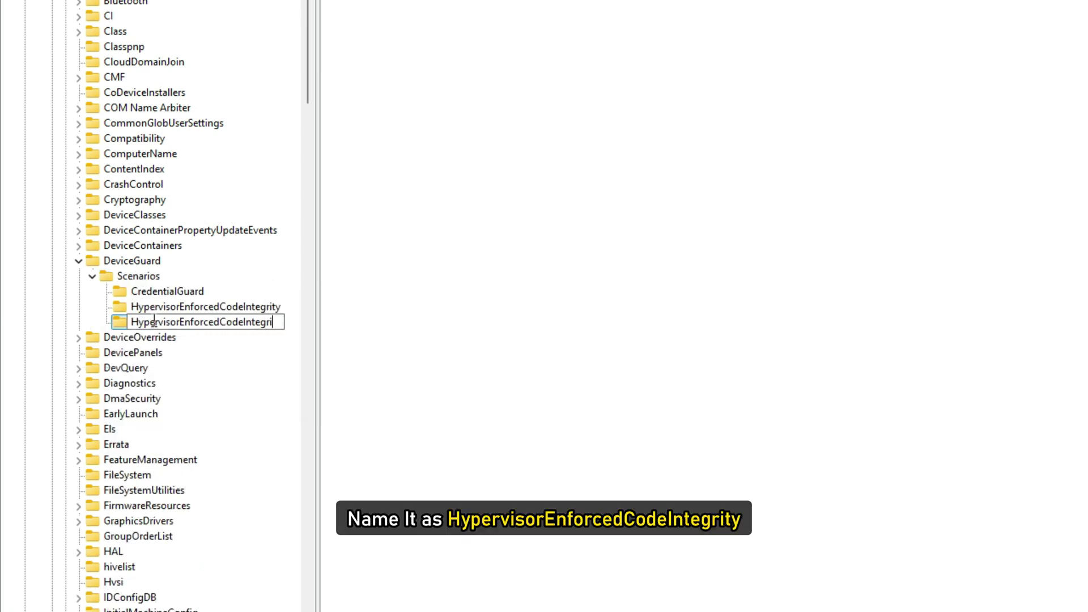
Step: Name the key HypervisorEnforcedCodeIntegrity and add a DWORD (32-bit) value named Enabled
key(Return)
right_click(122, 307)
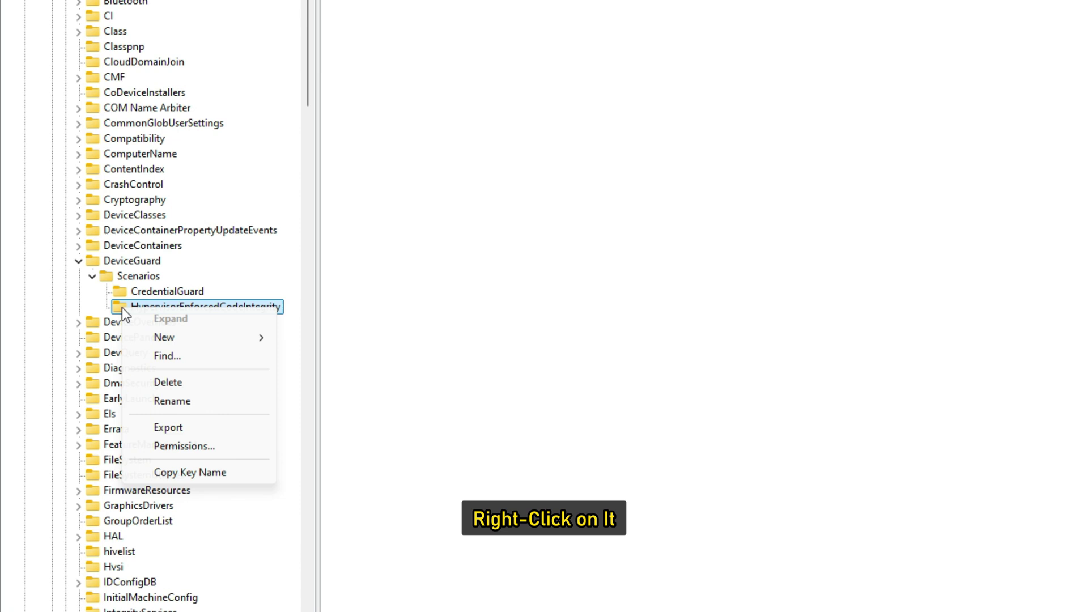
mouse_move(196, 337)
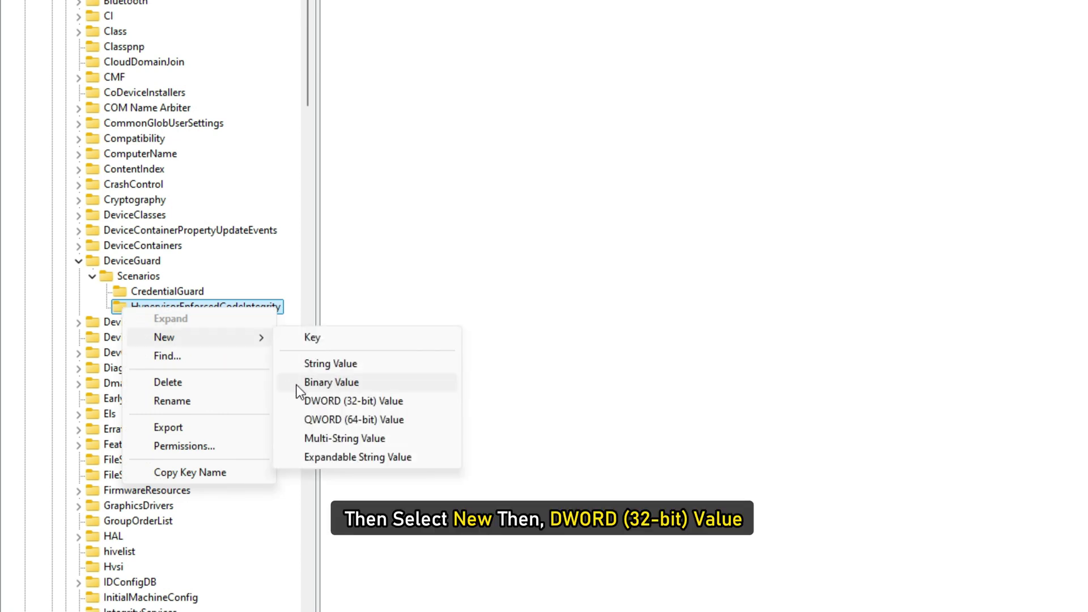
click(325, 406)
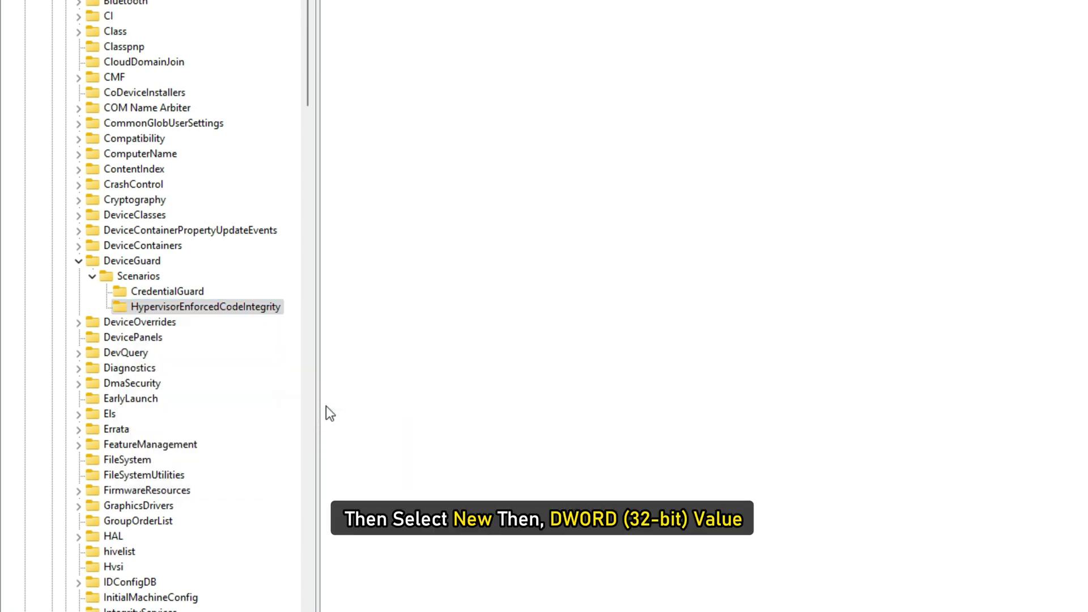
text(Enabled)
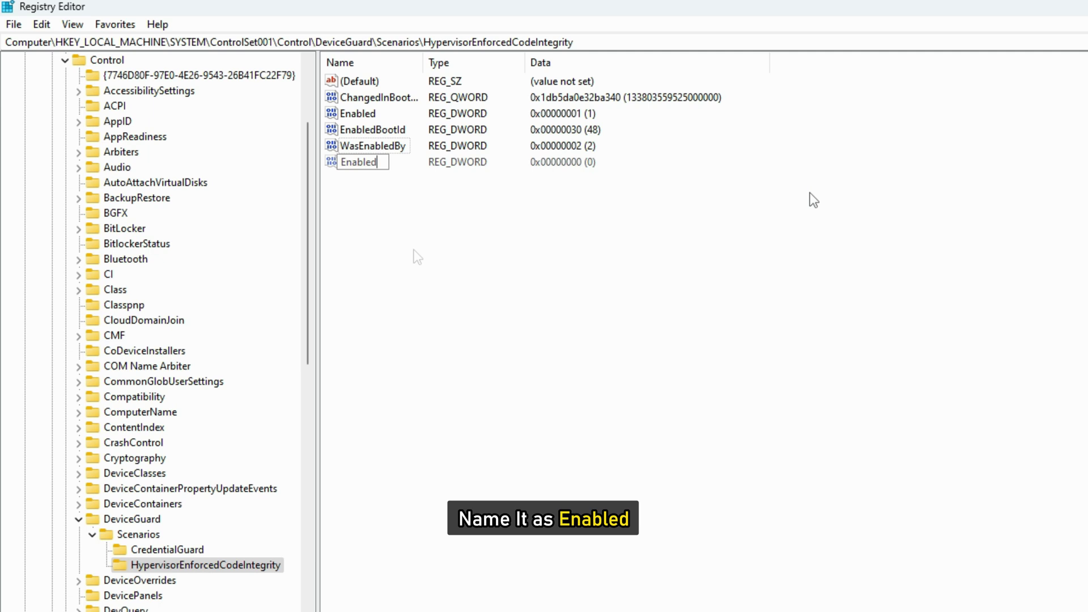
key(Return)
Step: Edit the Enabled value and clear its data of 1 to enter 0
double_click(335, 113)
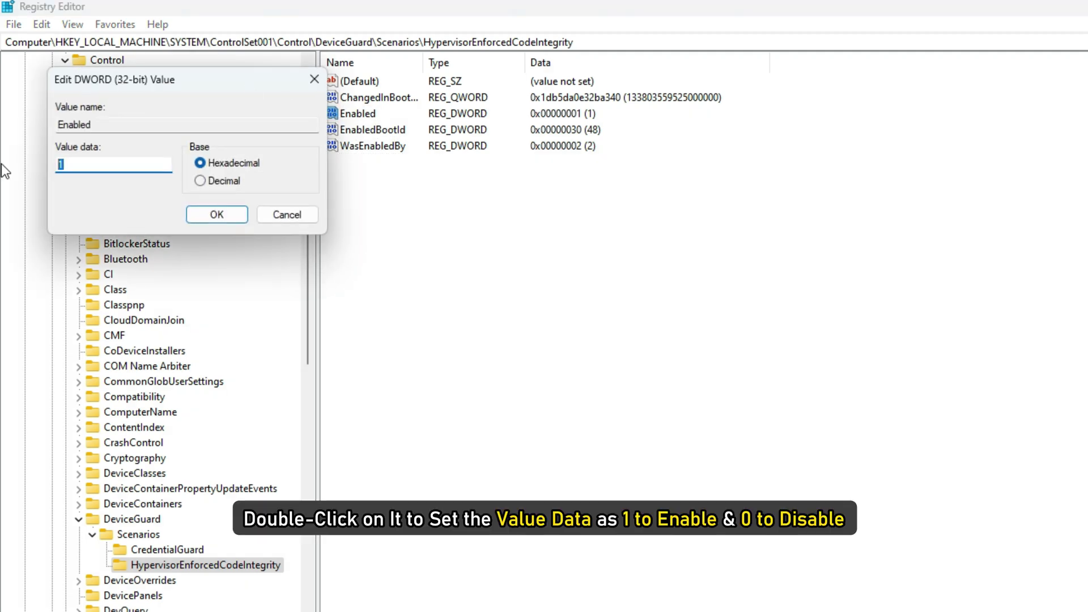
key(BackSpace)
text(0)
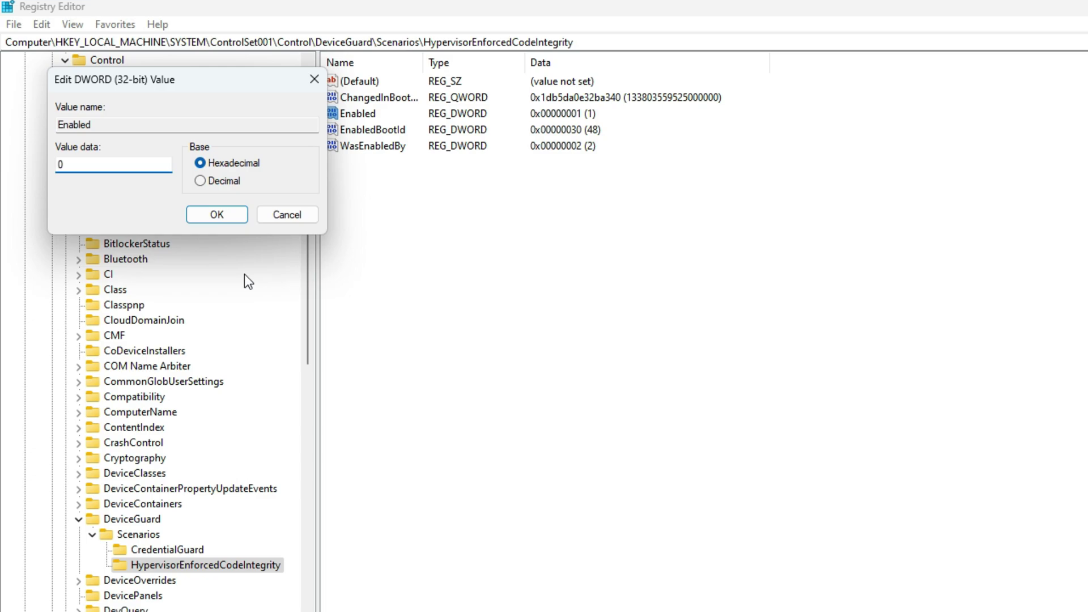